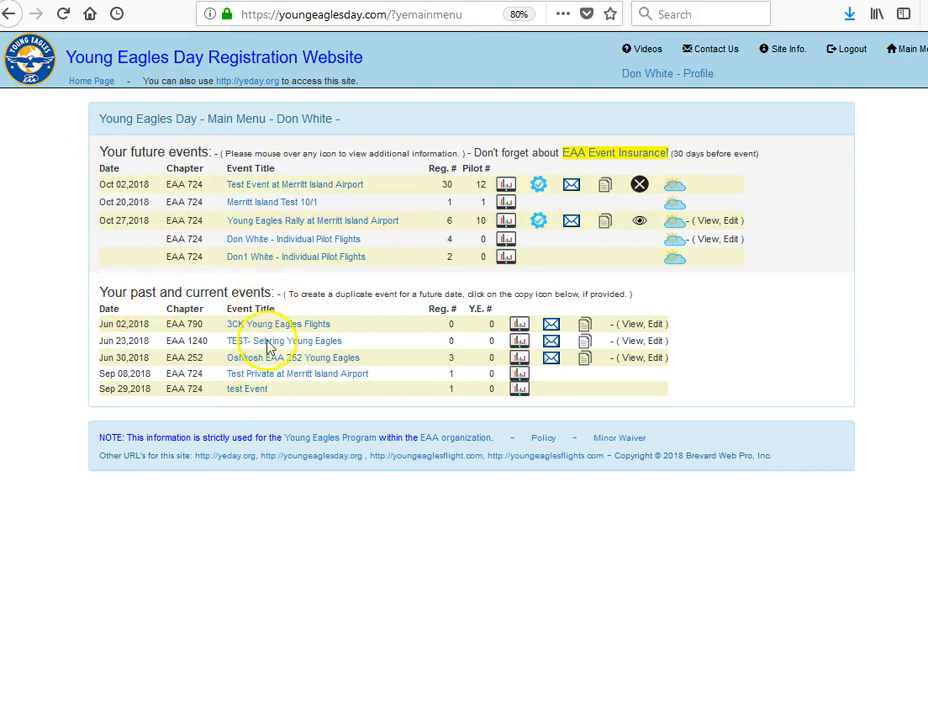
Open the pilot assignment page for the Test Event at Merritt Island Airport dated Oct 02, 2018
{"action": "mouse_move", "coordinate": [290, 195]}
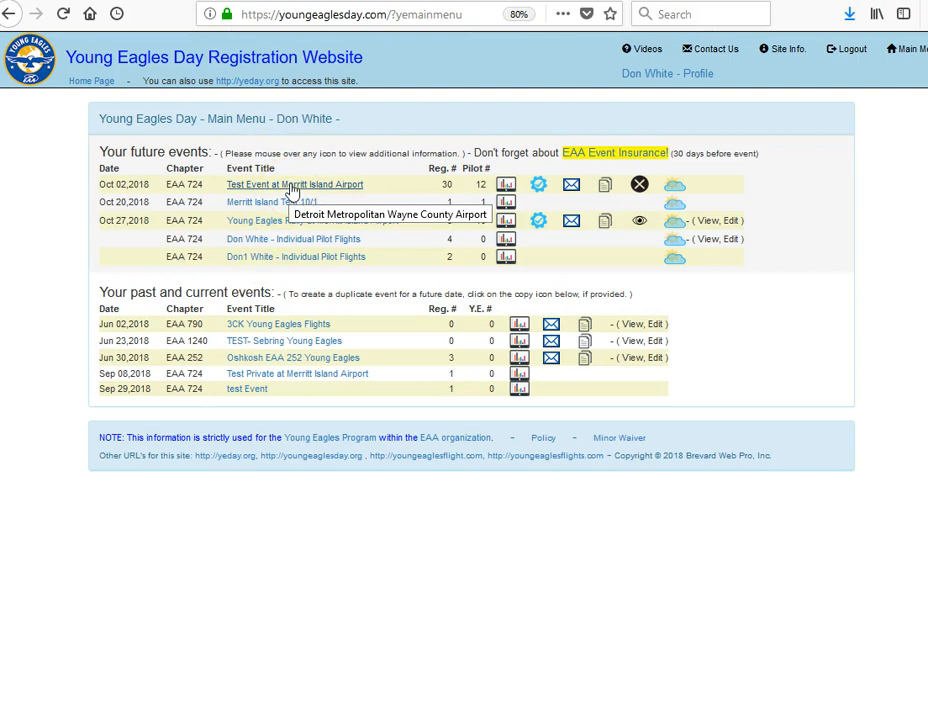
{"action": "left_click", "coordinate": [292, 186]}
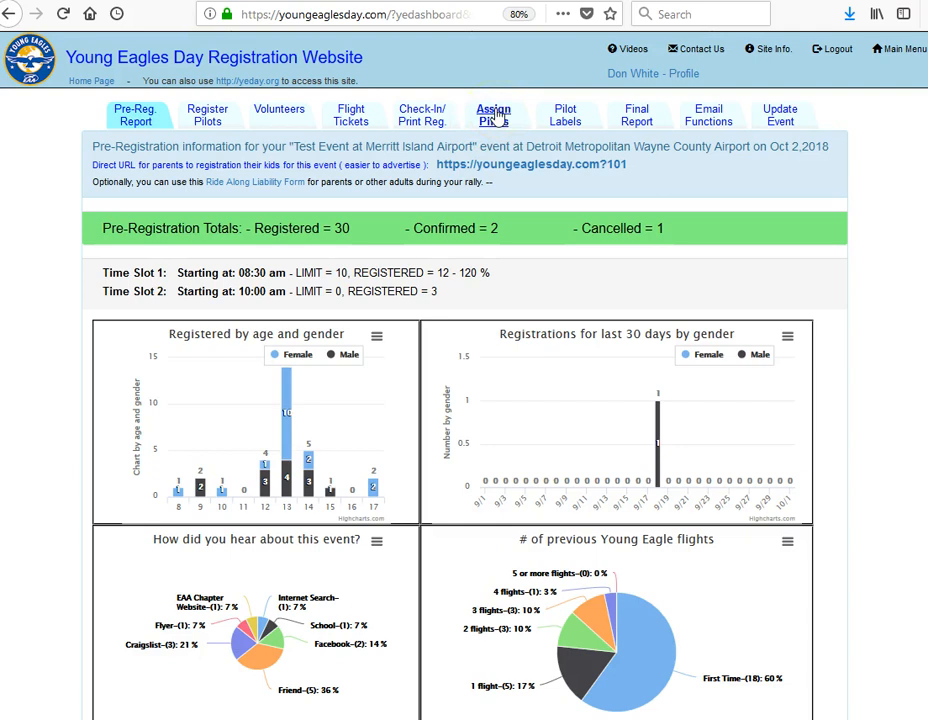
{"action": "left_click", "coordinate": [497, 115]}
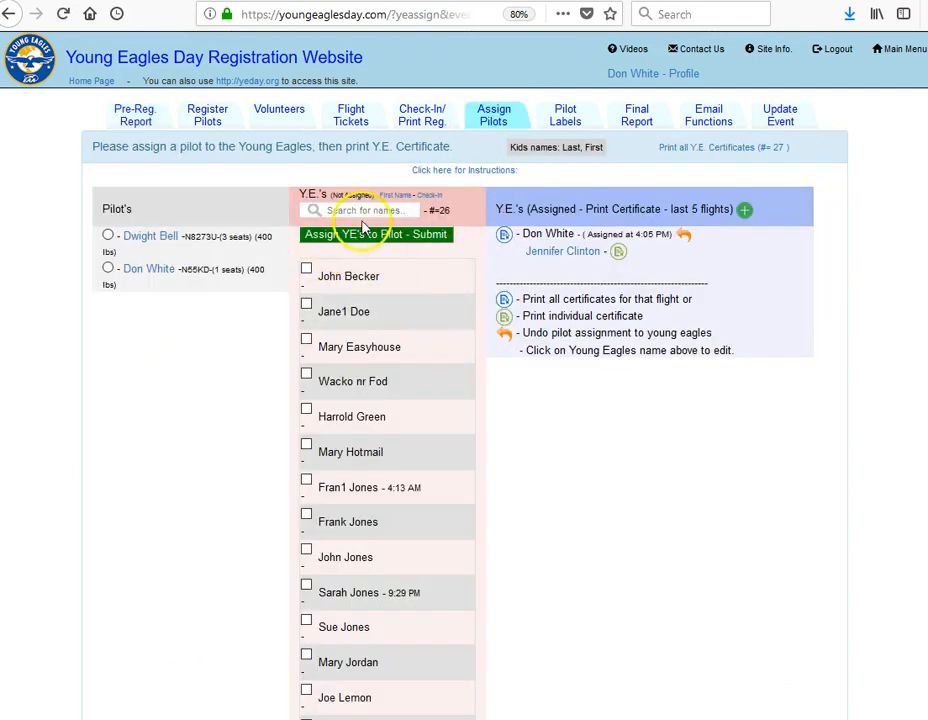
List the unassigned Young Eagles by check-in and display the kids' names with the first name first
{"action": "left_click_drag", "start_coordinate": [436, 210], "coordinate": [458, 215]}
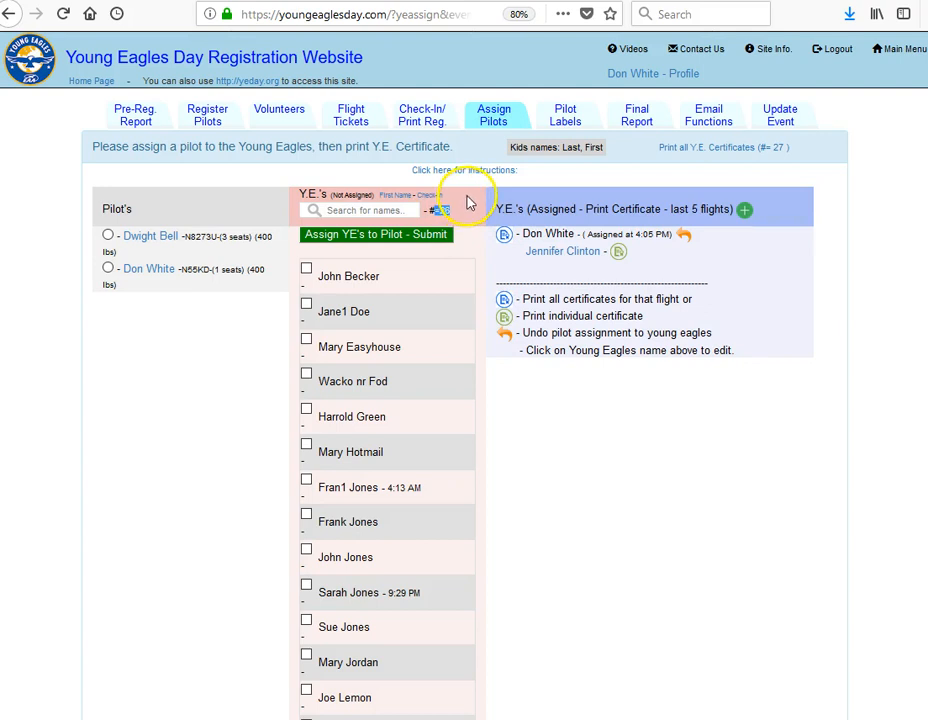
{"action": "left_click", "coordinate": [440, 205]}
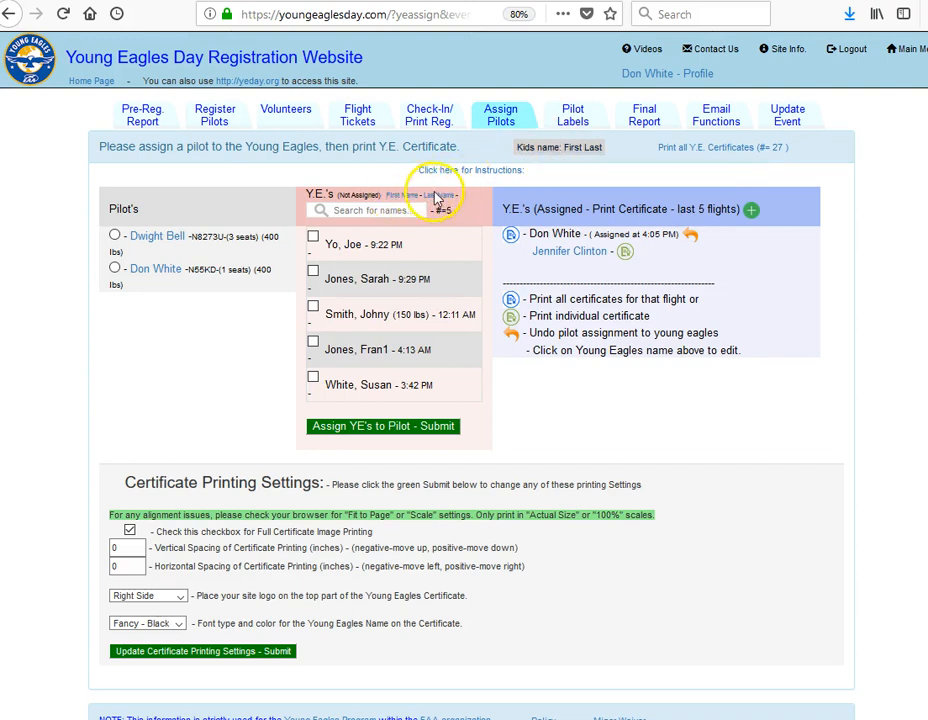
{"action": "left_click", "coordinate": [565, 150]}
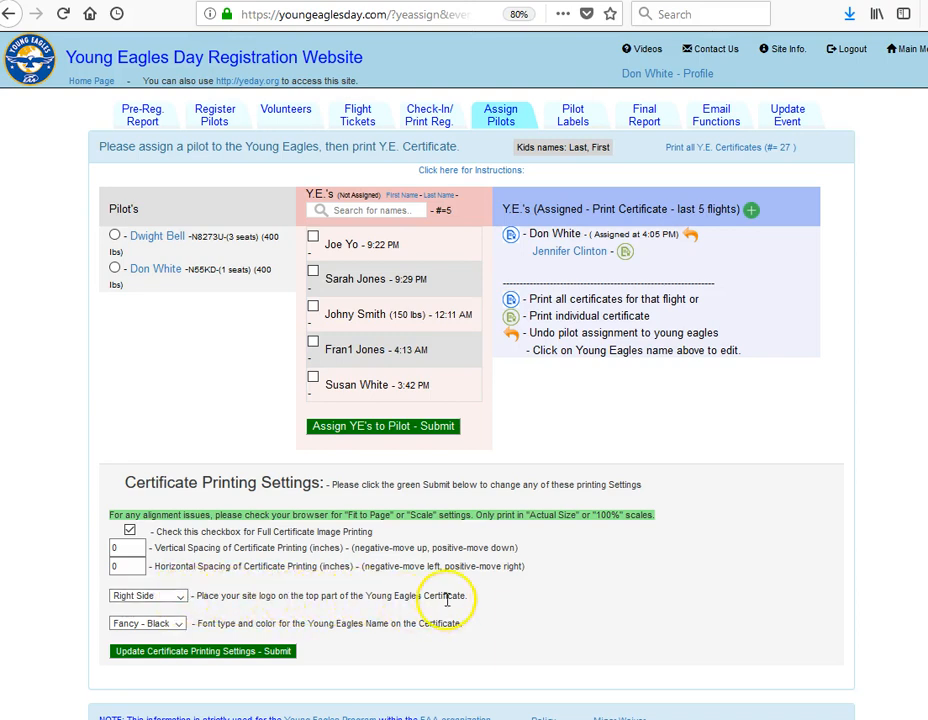
Set the certificate's site logo to Right Side and the name font to Script - Blue, and submit the printing settings
{"action": "left_click", "coordinate": [181, 597]}
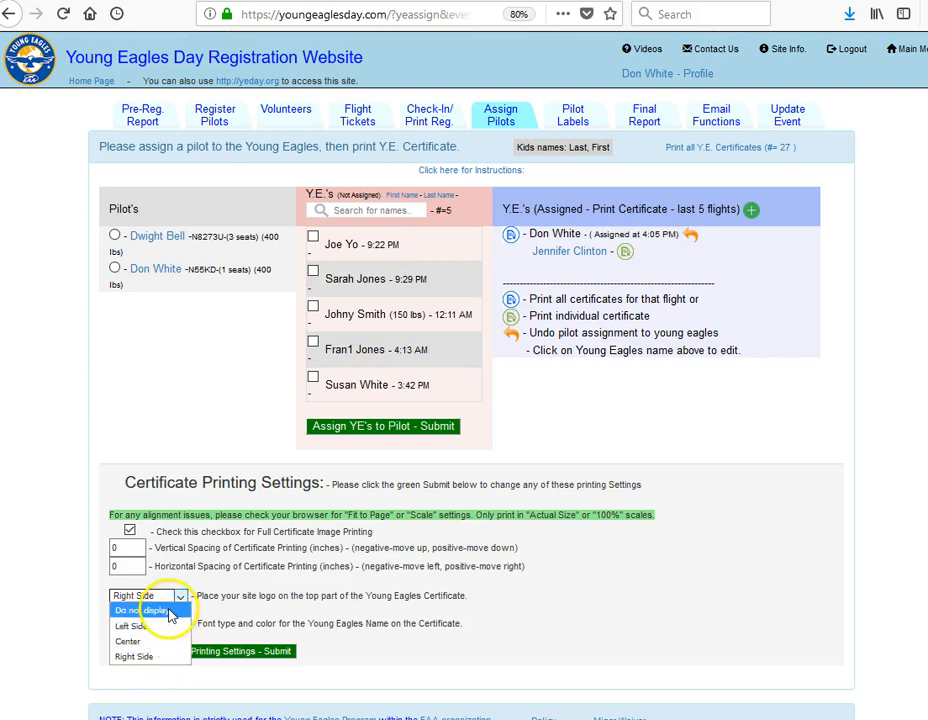
{"action": "left_click", "coordinate": [170, 657]}
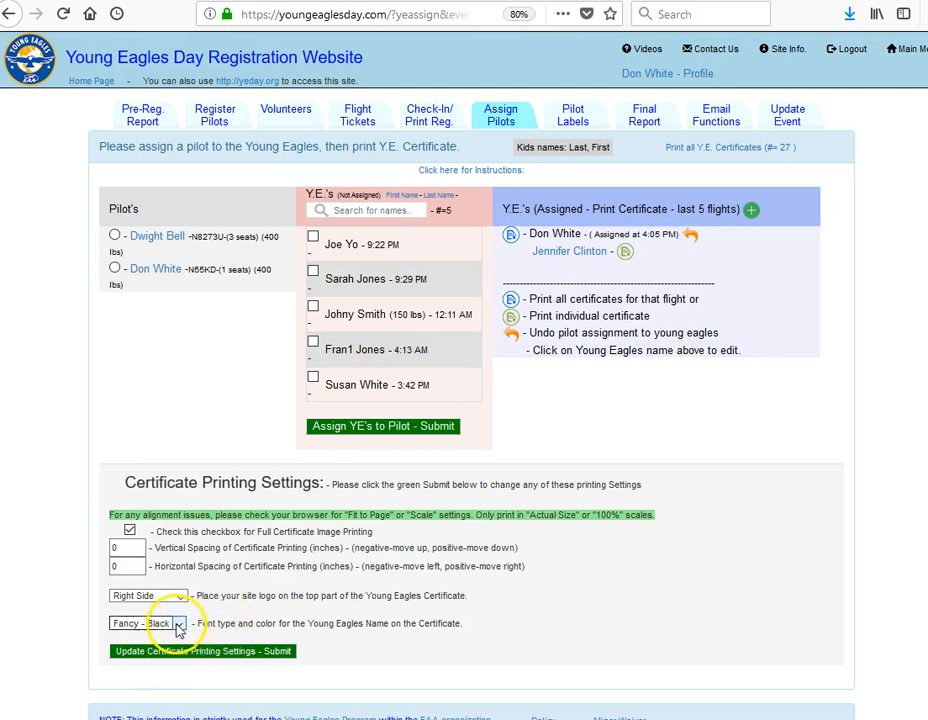
{"action": "left_click", "coordinate": [179, 625]}
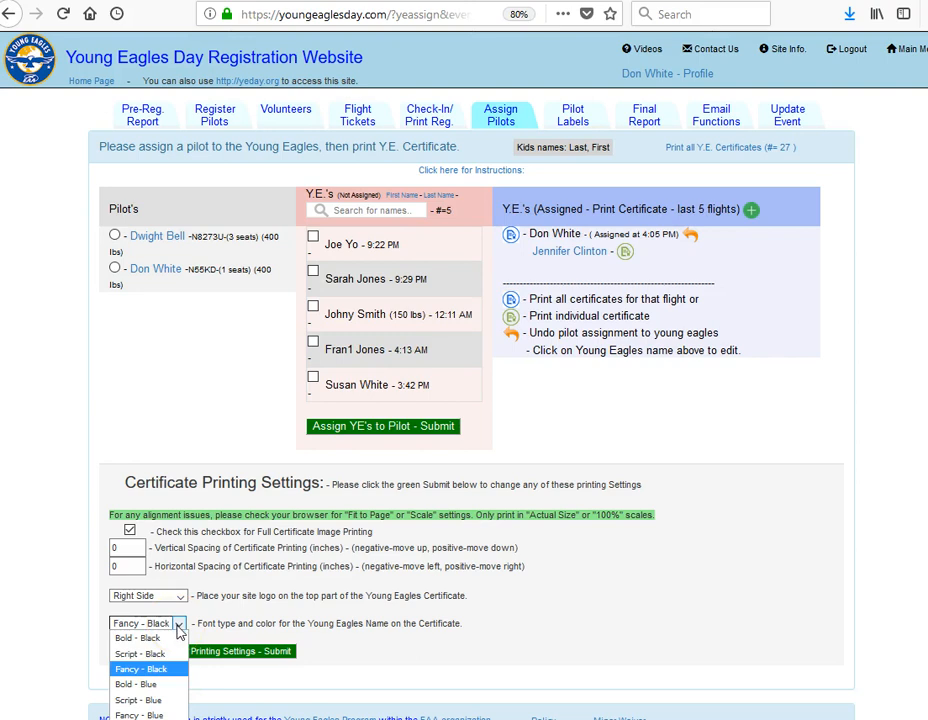
{"action": "left_click", "coordinate": [153, 700]}
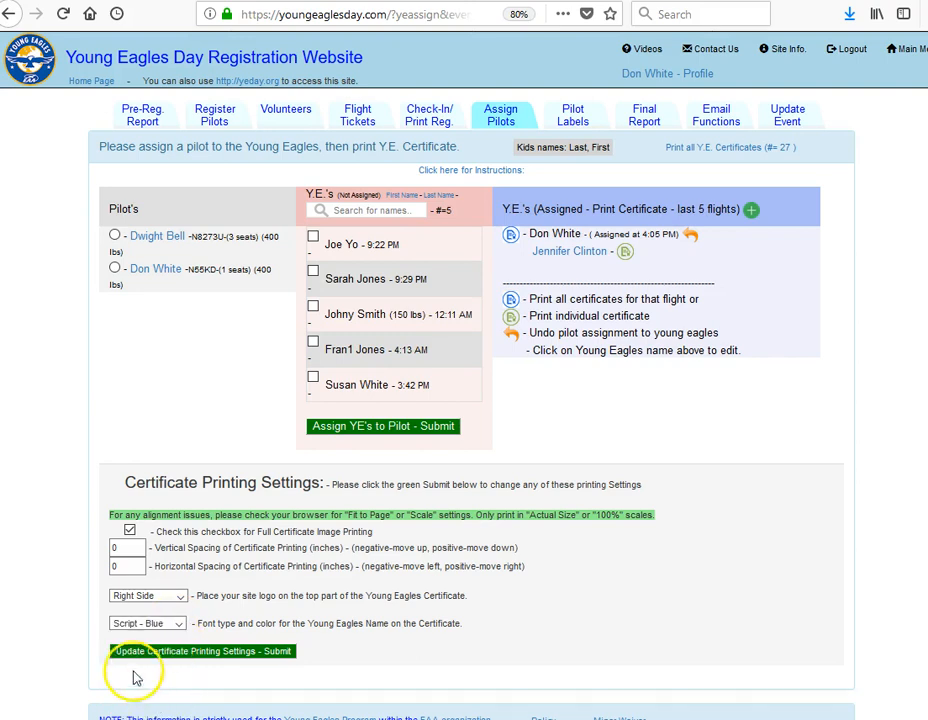
{"action": "left_click", "coordinate": [203, 655]}
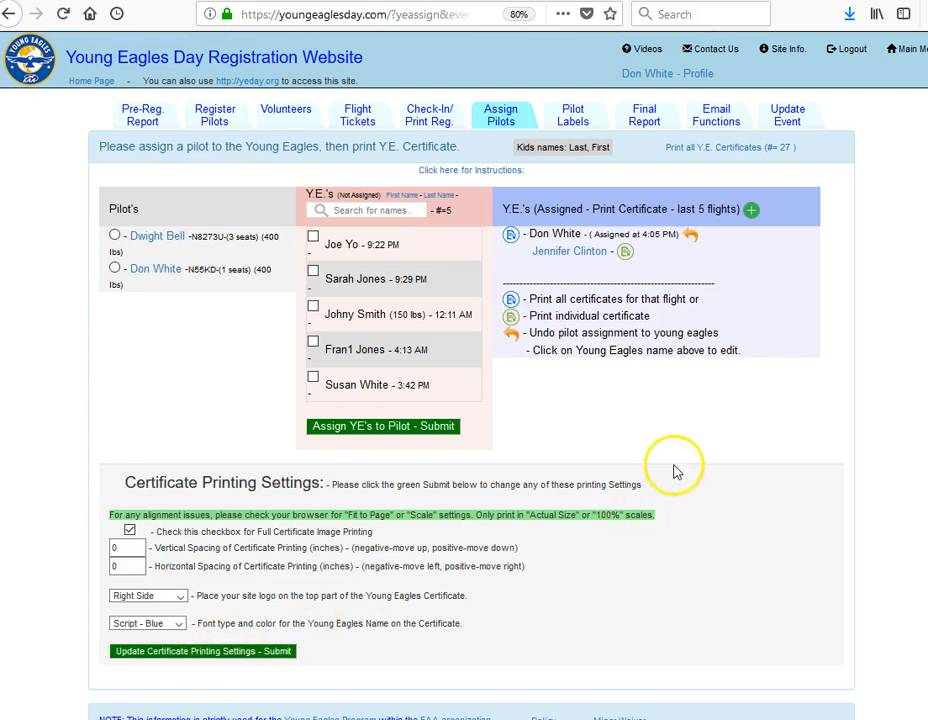
{"action": "left_click", "coordinate": [689, 236]}
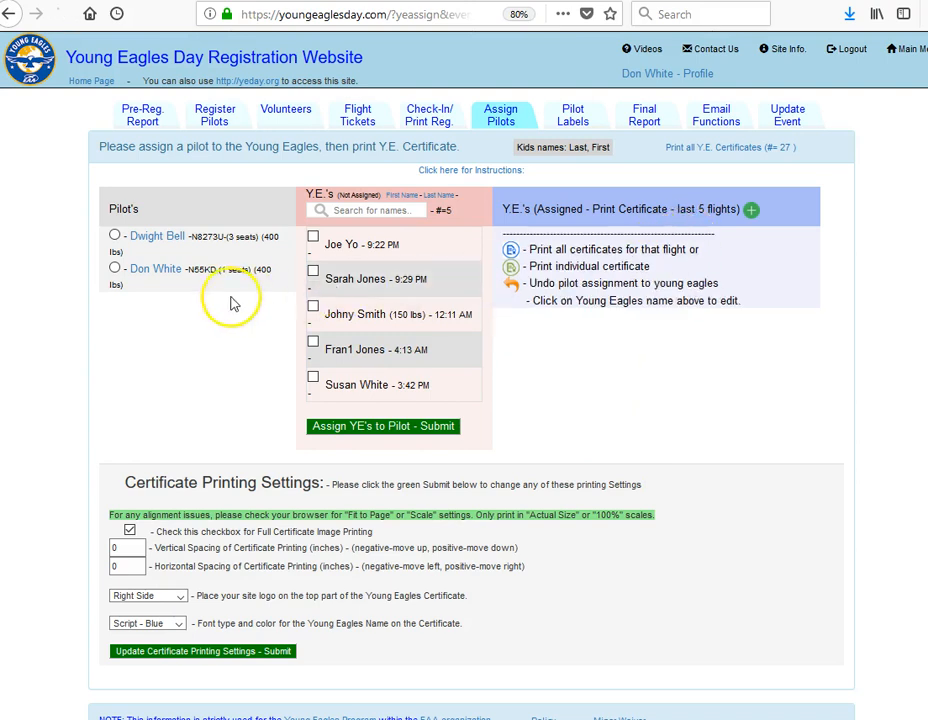
{"action": "left_click", "coordinate": [116, 268]}
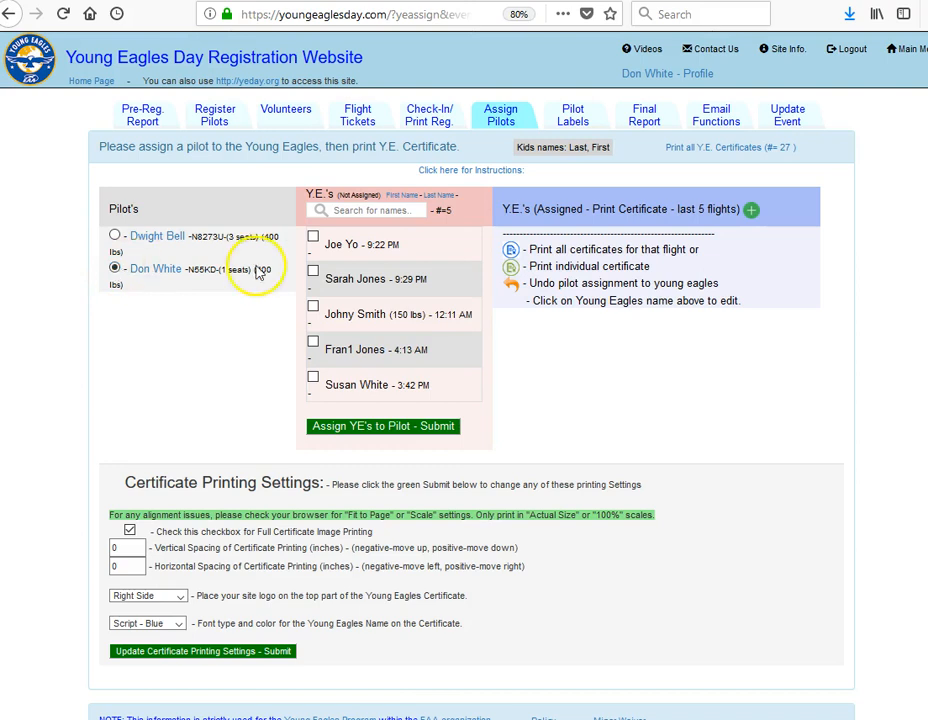
{"action": "left_click", "coordinate": [314, 272]}
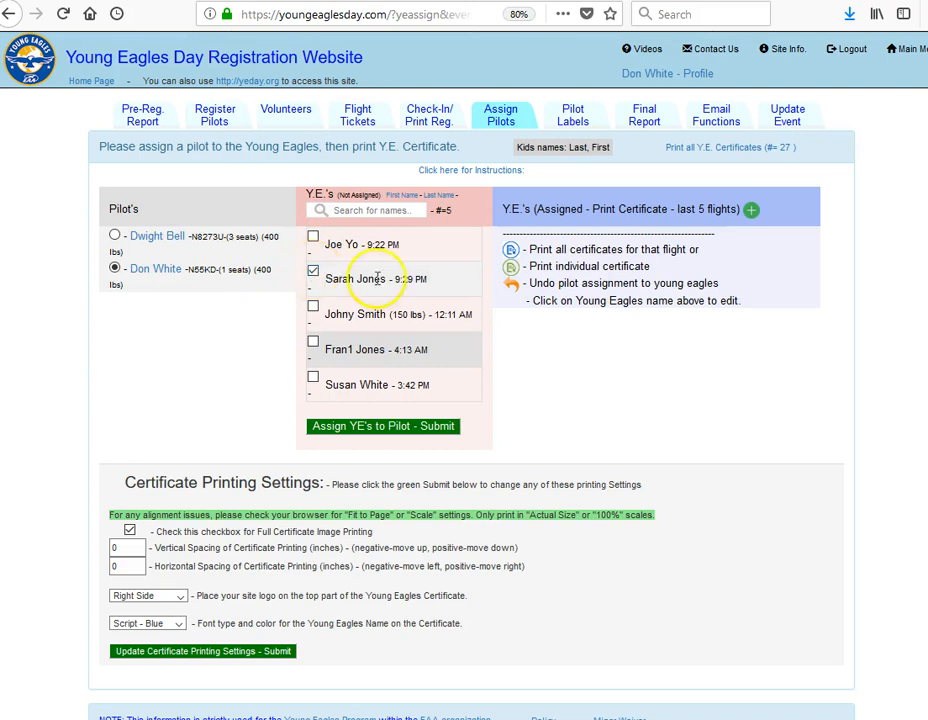
{"action": "left_click", "coordinate": [370, 428]}
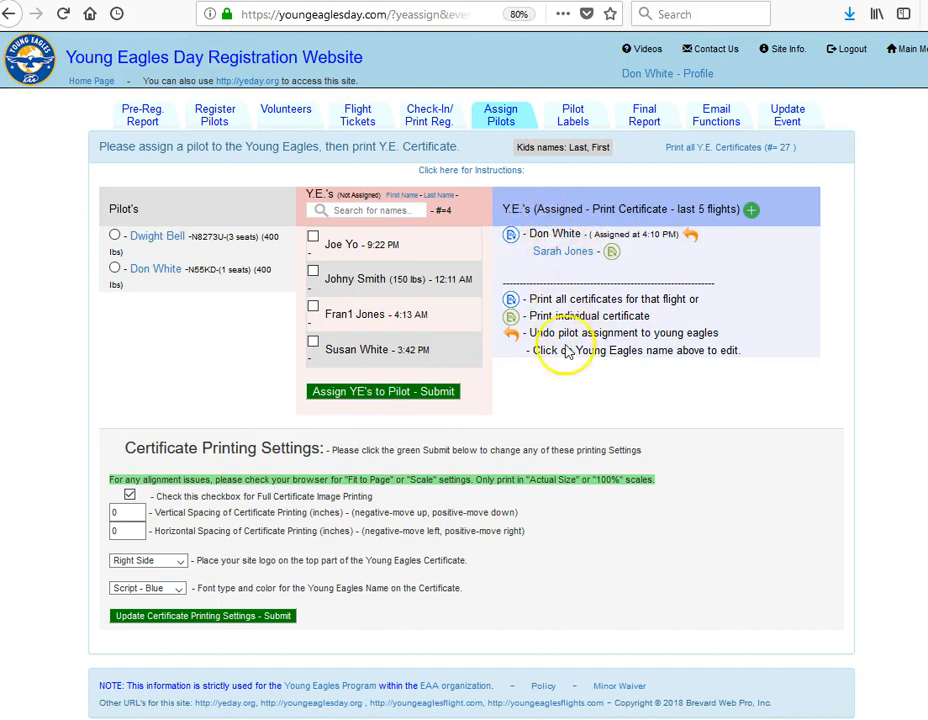
Open the printable certificates for the assigned flight, review the name, aircraft, location and signature, and return to the assignments
{"action": "left_click", "coordinate": [511, 239]}
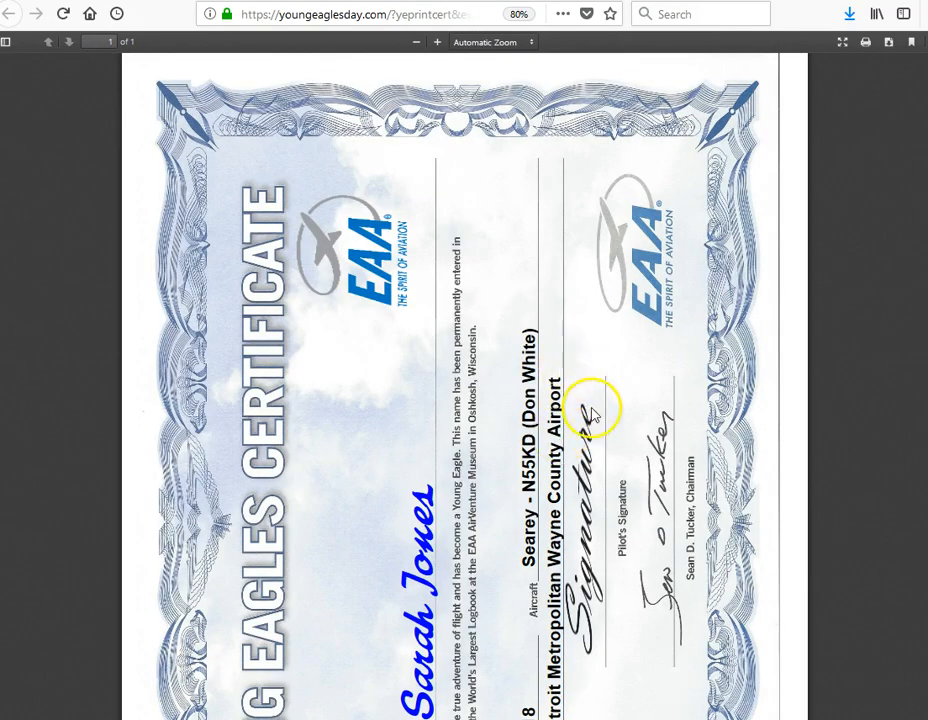
{"action": "scroll", "coordinate": [593, 423], "scroll_direction": "down", "scroll_amount": 2}
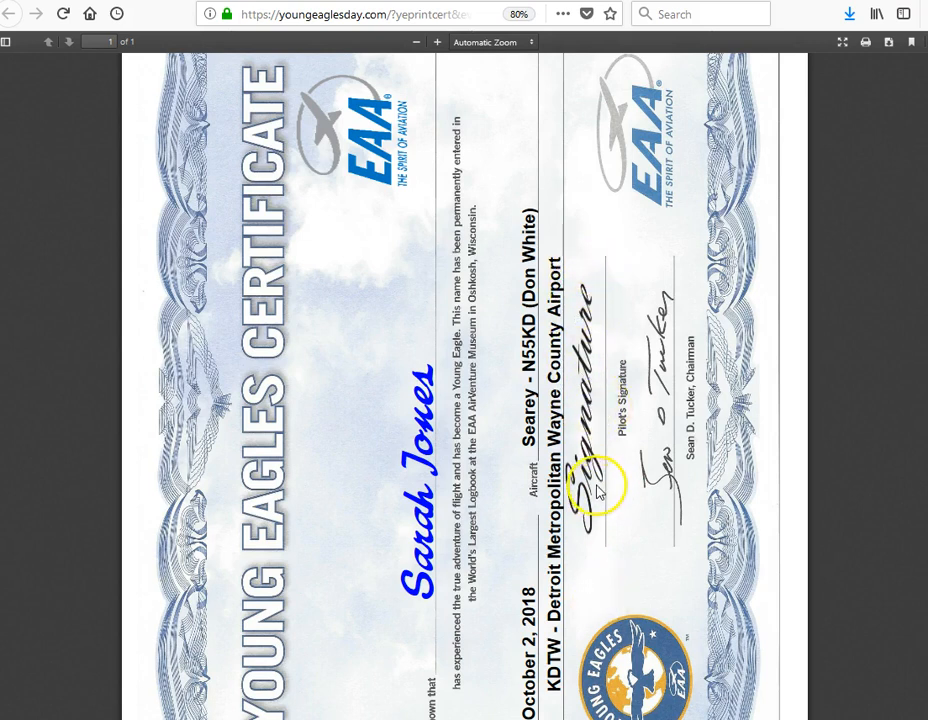
{"action": "scroll", "coordinate": [584, 322], "scroll_direction": "up", "scroll_amount": 3}
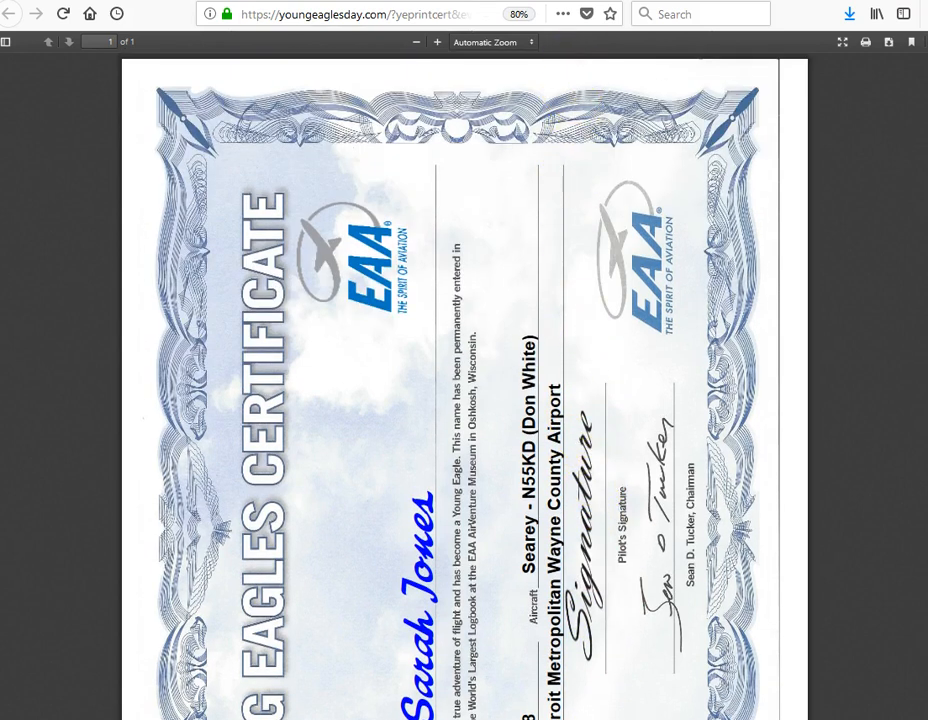
{"action": "left_click", "coordinate": [425, 1]}
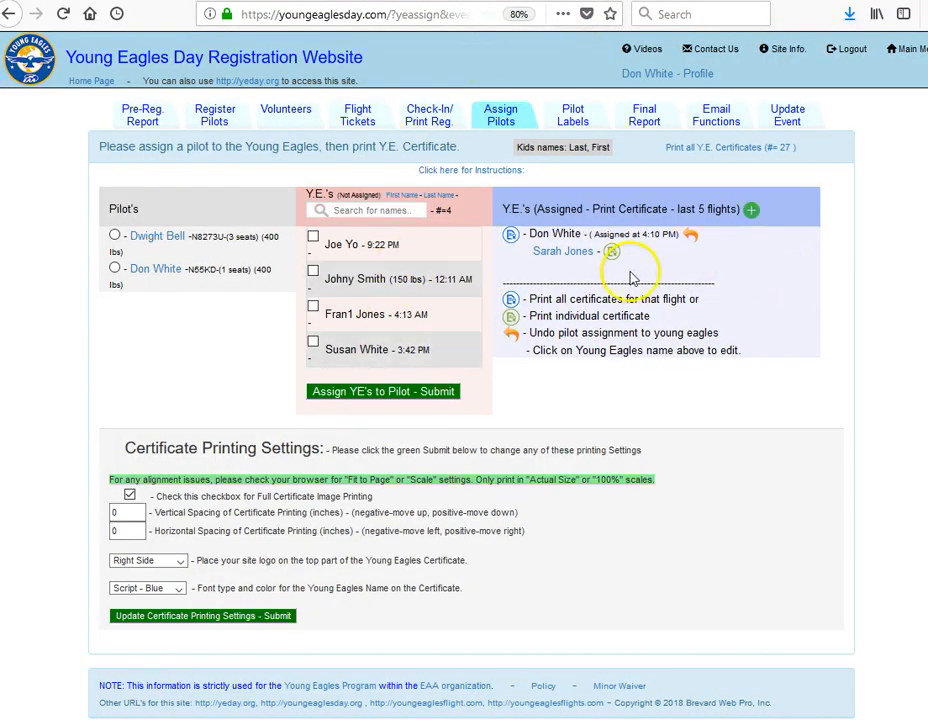
Replace the assigned Young Eagle's first name with a corrected one and submit the change
{"action": "left_click", "coordinate": [559, 251]}
{"action": "double_click", "coordinate": [559, 271]}
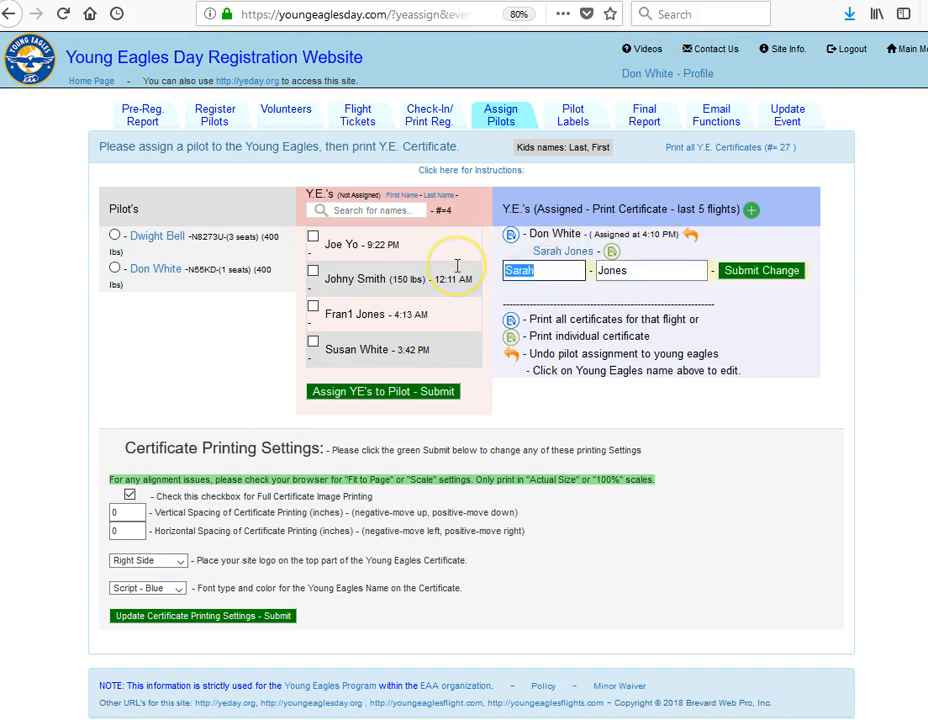
{"action": "type", "text": "Sue"}
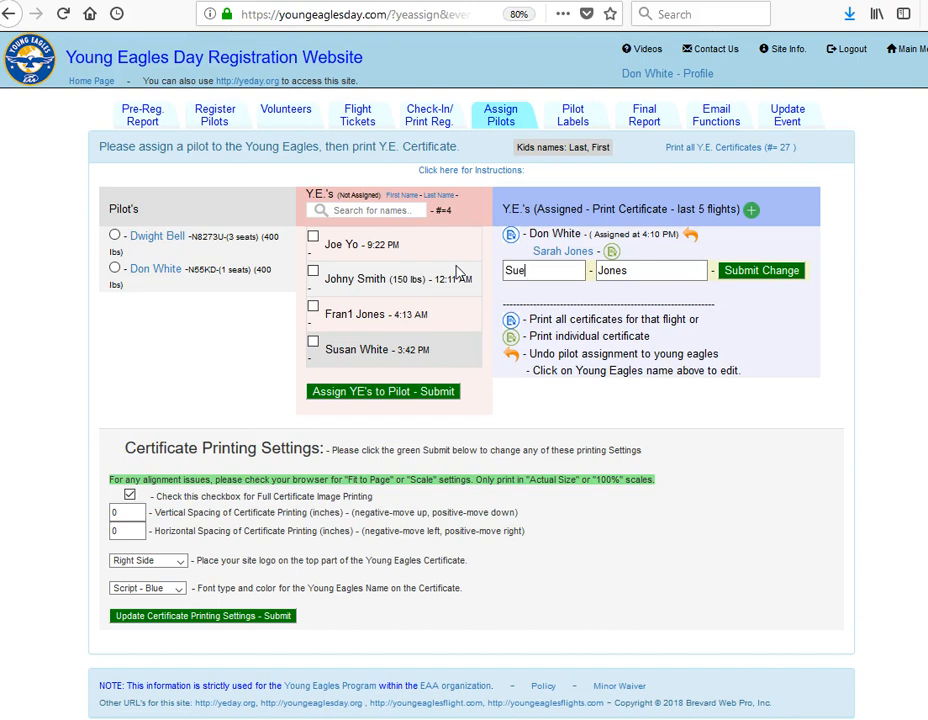
{"action": "left_click", "coordinate": [776, 273]}
{"action": "left_click", "coordinate": [790, 270]}
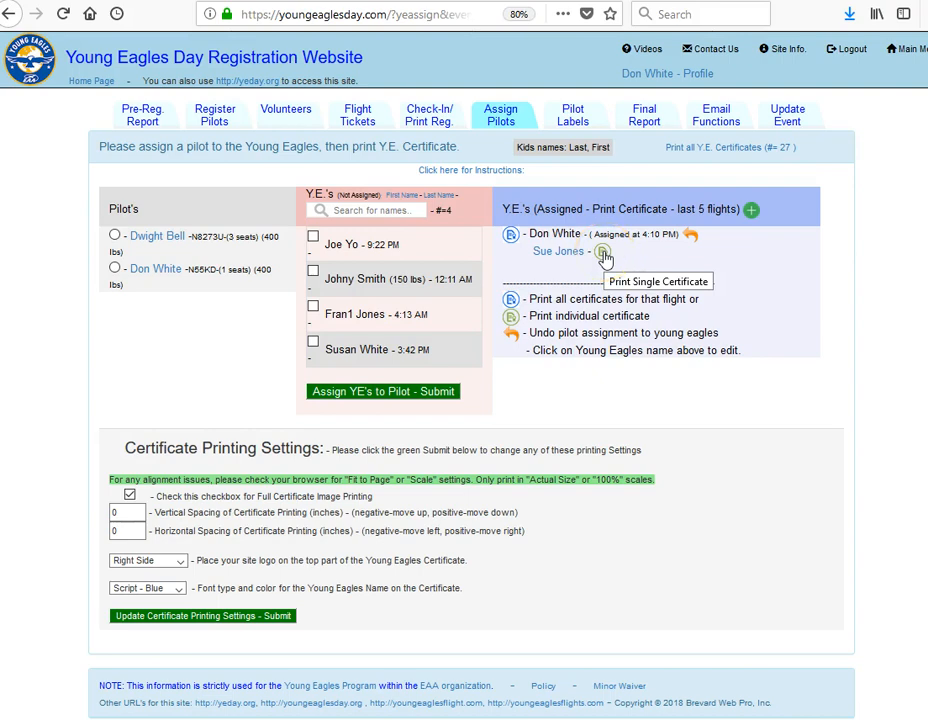
Open the single printable certificate of the renamed Young Eagle, check the name on it, and return to the assignments
{"action": "left_click", "coordinate": [603, 253]}
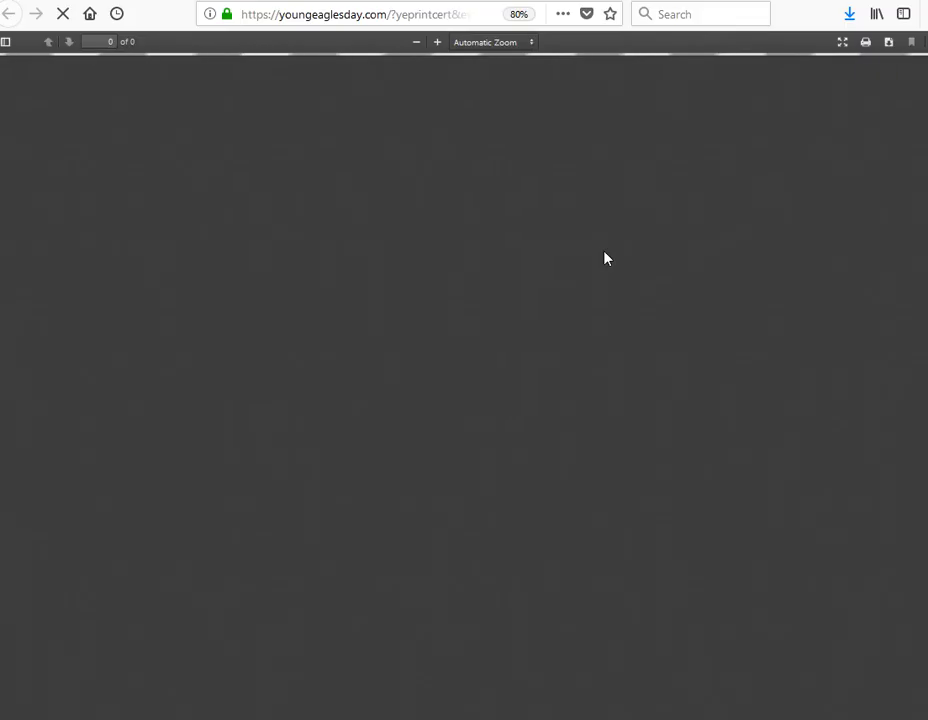
{"action": "scroll", "coordinate": [528, 369], "scroll_direction": "down", "scroll_amount": 3}
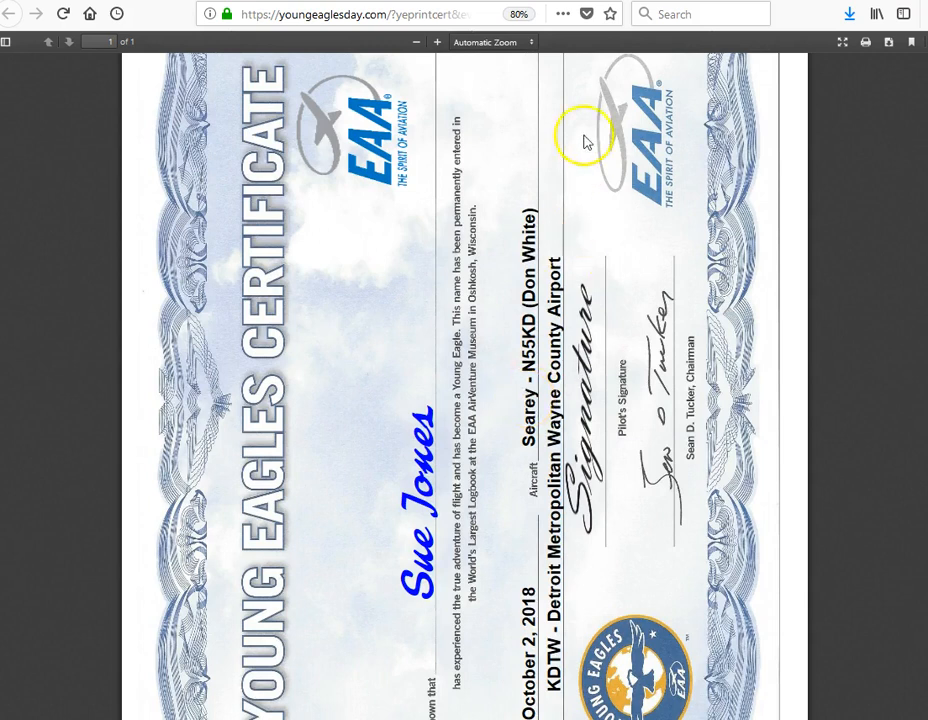
{"action": "left_click", "coordinate": [463, 1]}
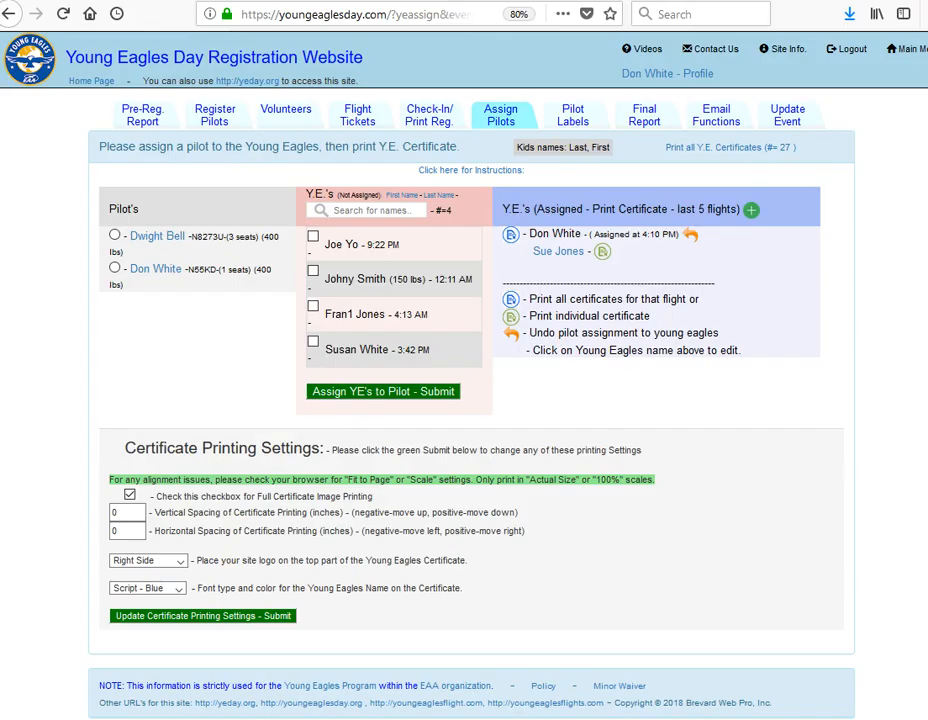
{"action": "left_click", "coordinate": [403, 196]}
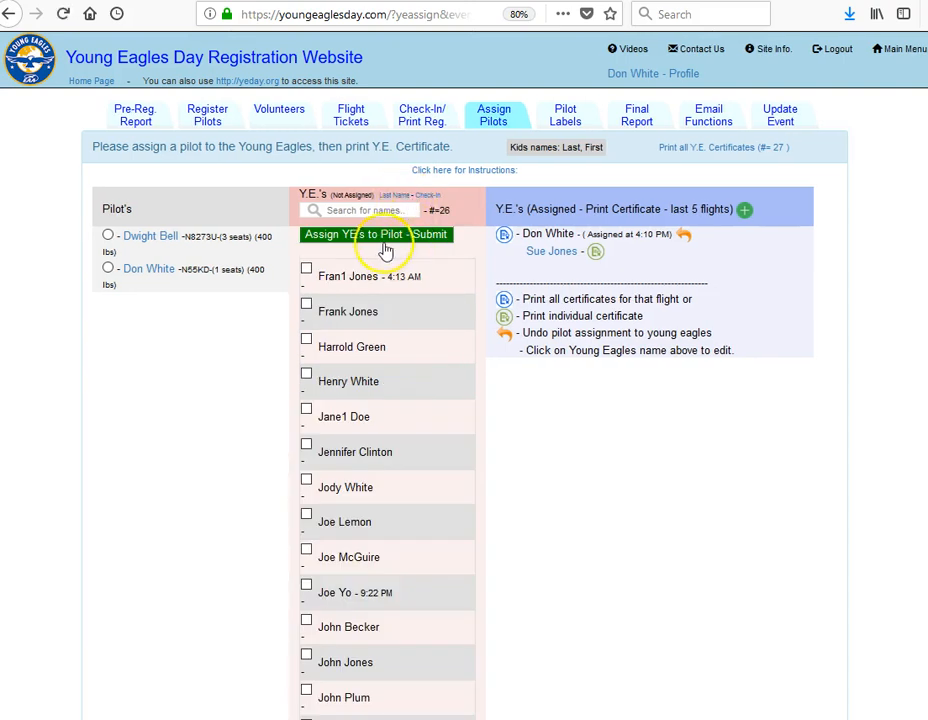
{"action": "left_click", "coordinate": [407, 209]}
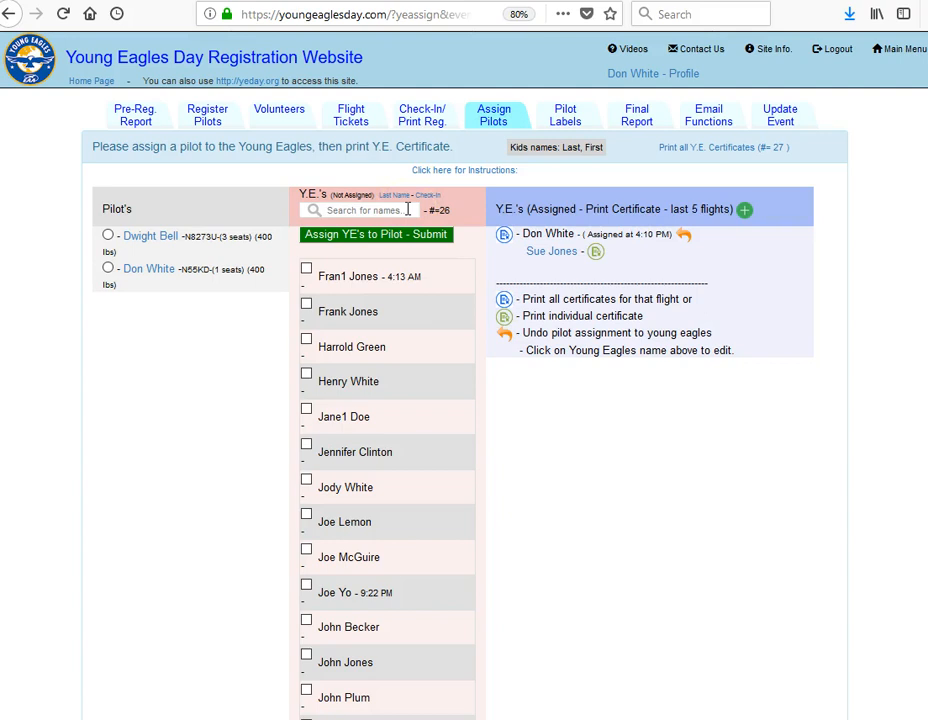
{"action": "type", "text": "su"}
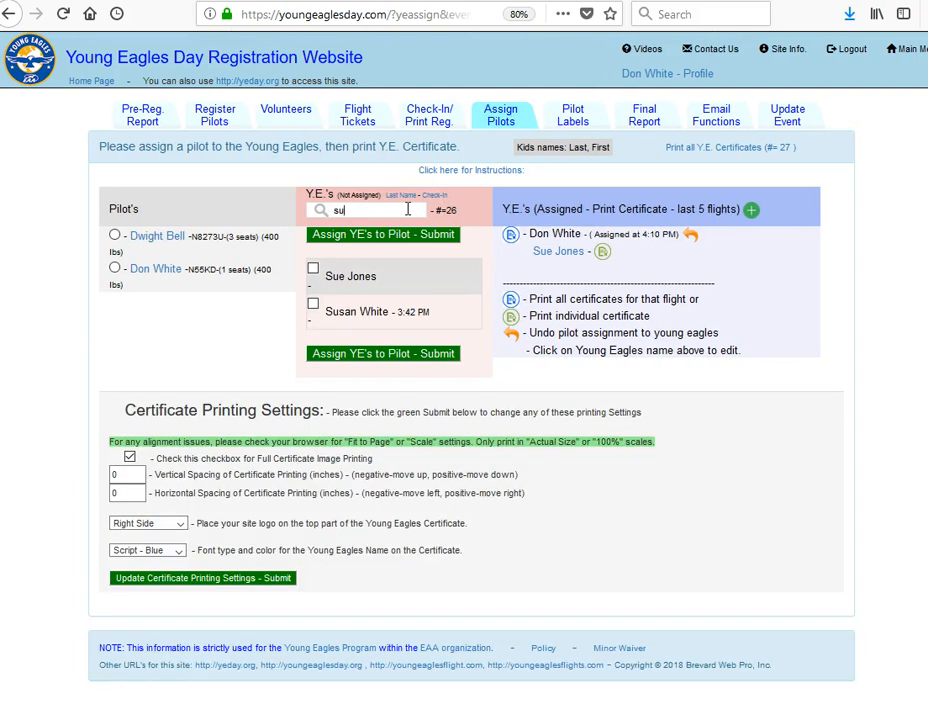
{"action": "left_click", "coordinate": [413, 266]}
{"action": "left_click", "coordinate": [115, 269]}
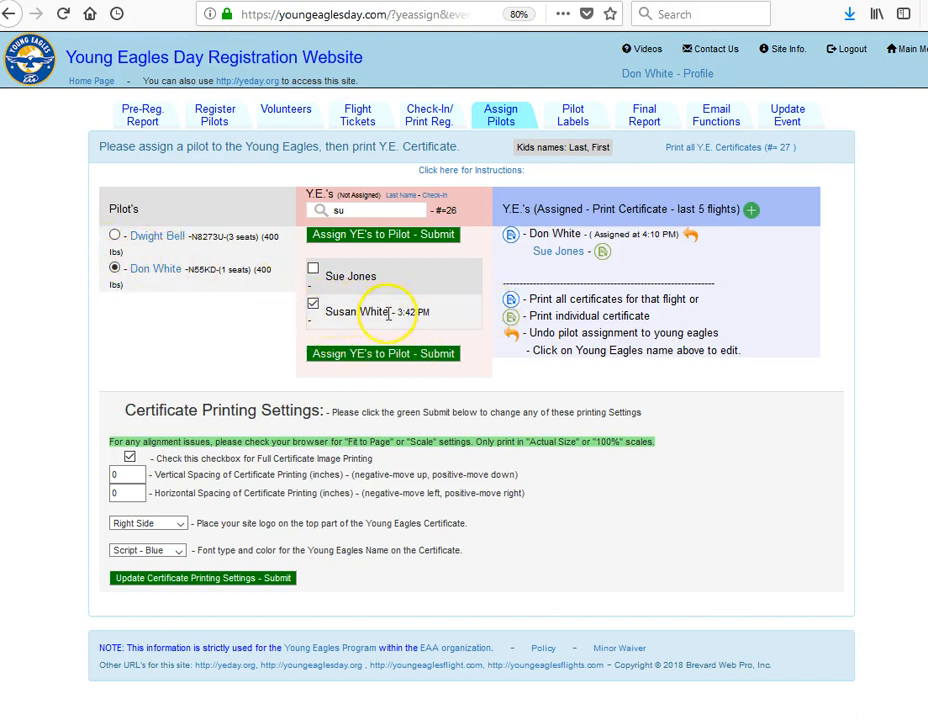
{"action": "left_click", "coordinate": [372, 354]}
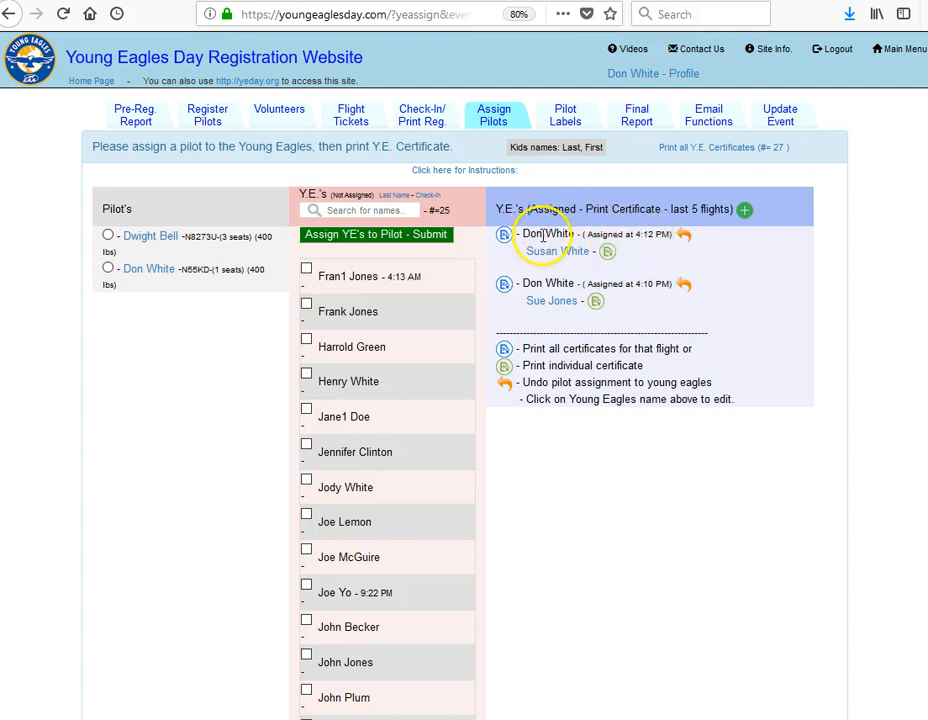
{"action": "left_click", "coordinate": [685, 238]}
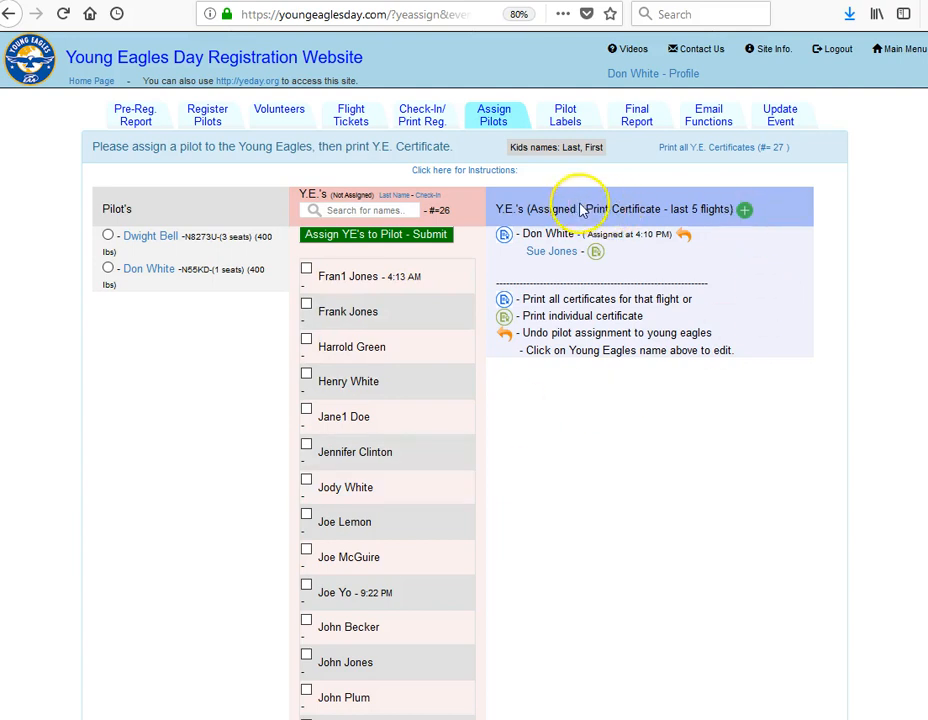
Show all assigned flights and review the printable certificates for all of the event's Young Eagles
{"action": "left_click", "coordinate": [745, 212]}
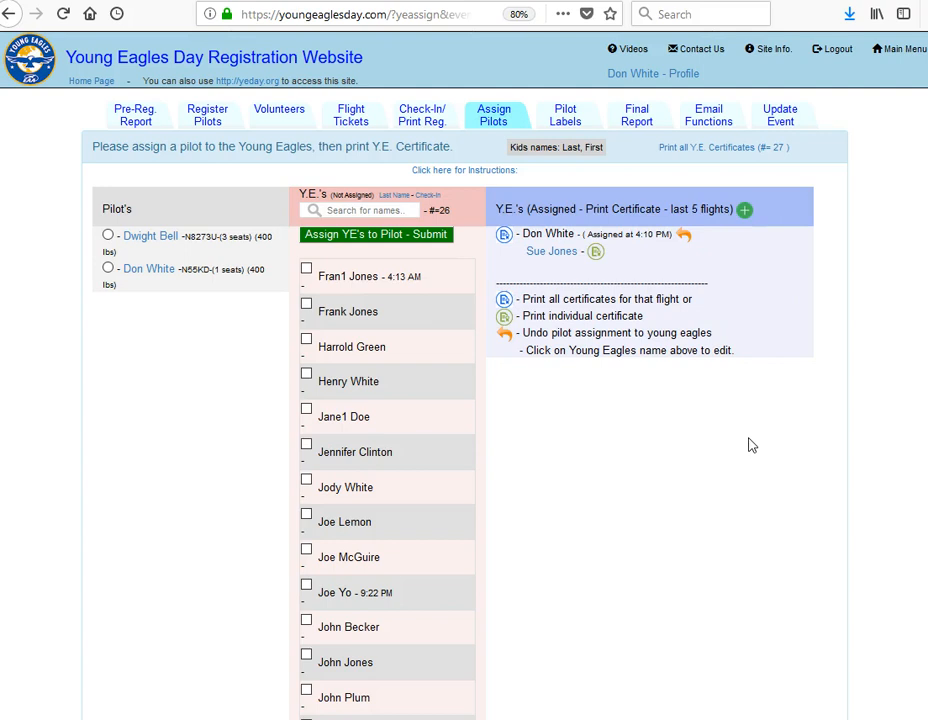
{"action": "left_click", "coordinate": [729, 150]}
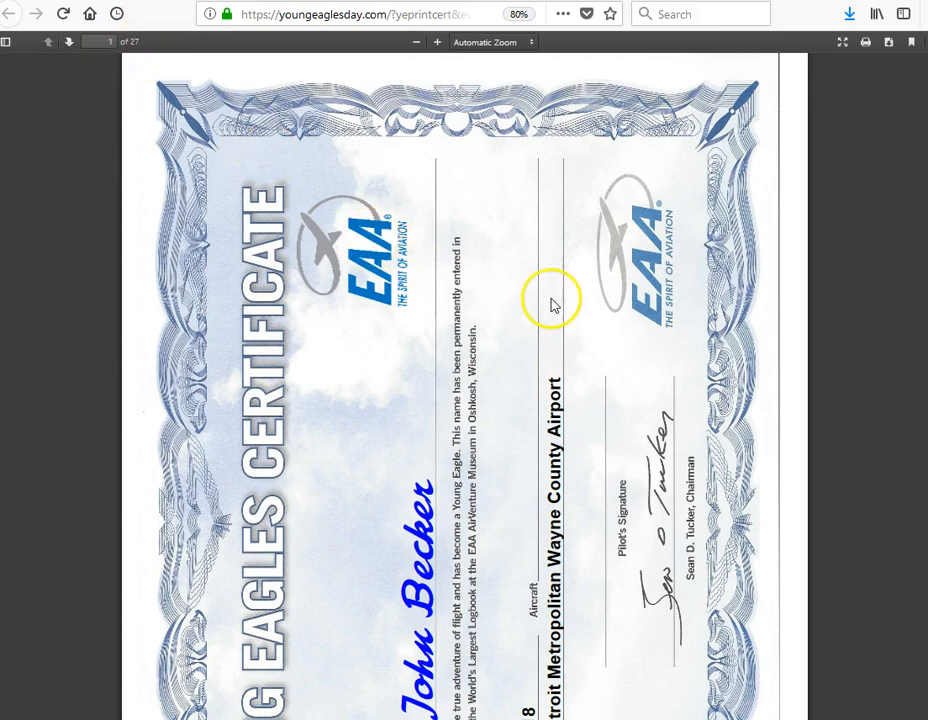
{"action": "scroll", "coordinate": [555, 300], "scroll_direction": "down", "scroll_amount": 3}
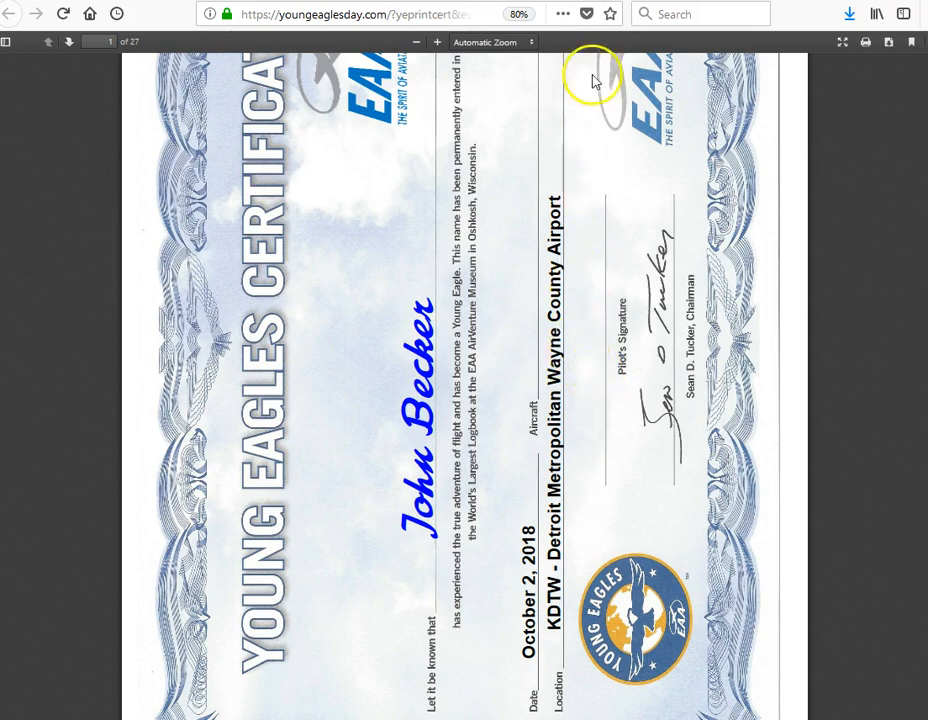
{"action": "left_click", "coordinate": [596, 2]}
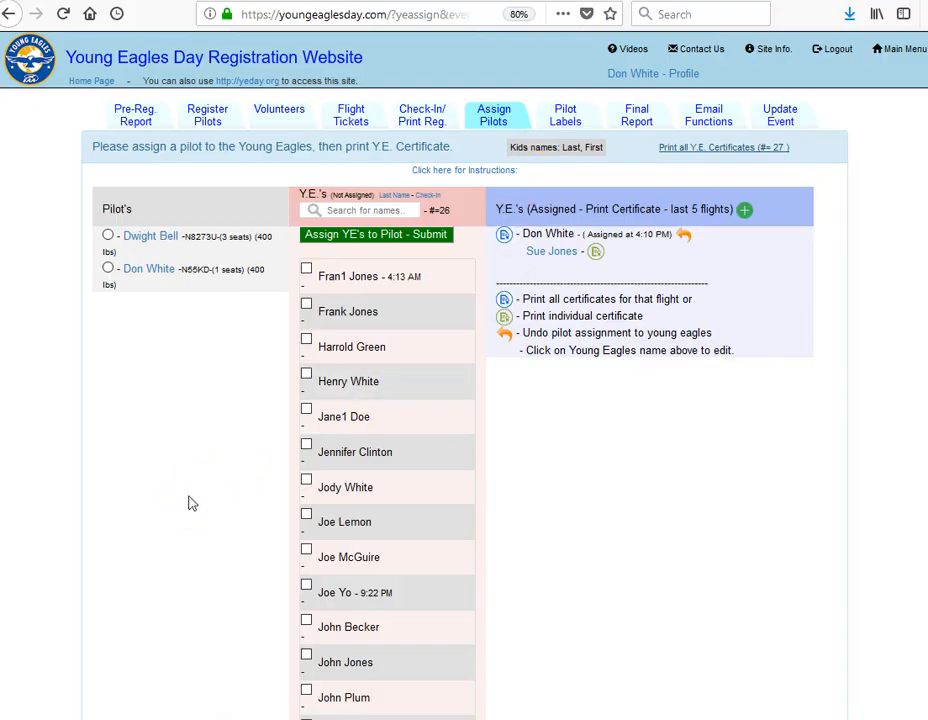
Open the site's contact form for web support, comments or questions
{"action": "left_click", "coordinate": [706, 55]}
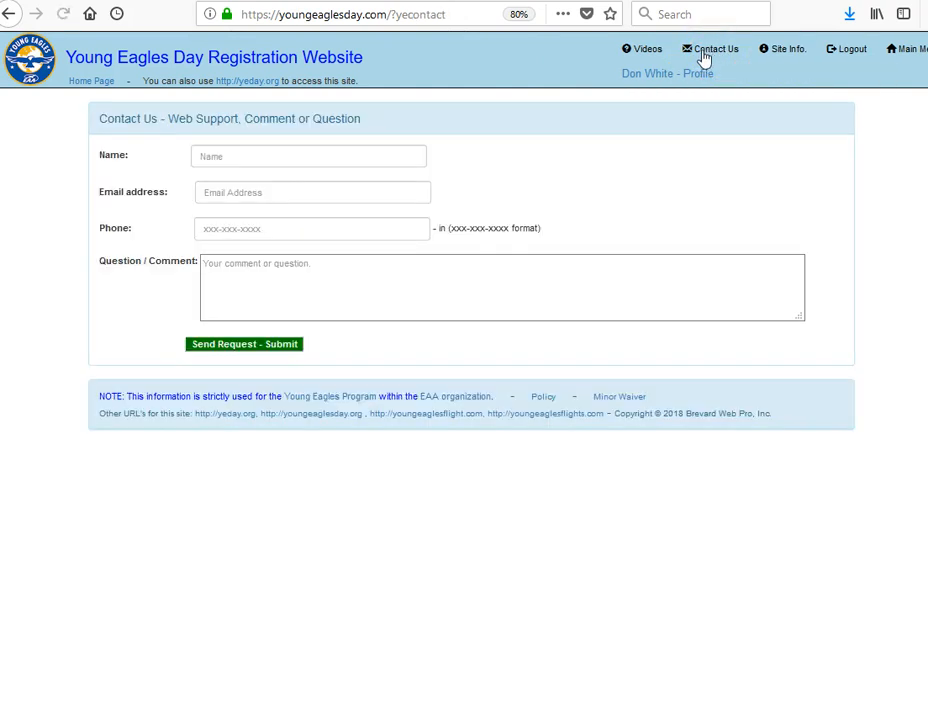